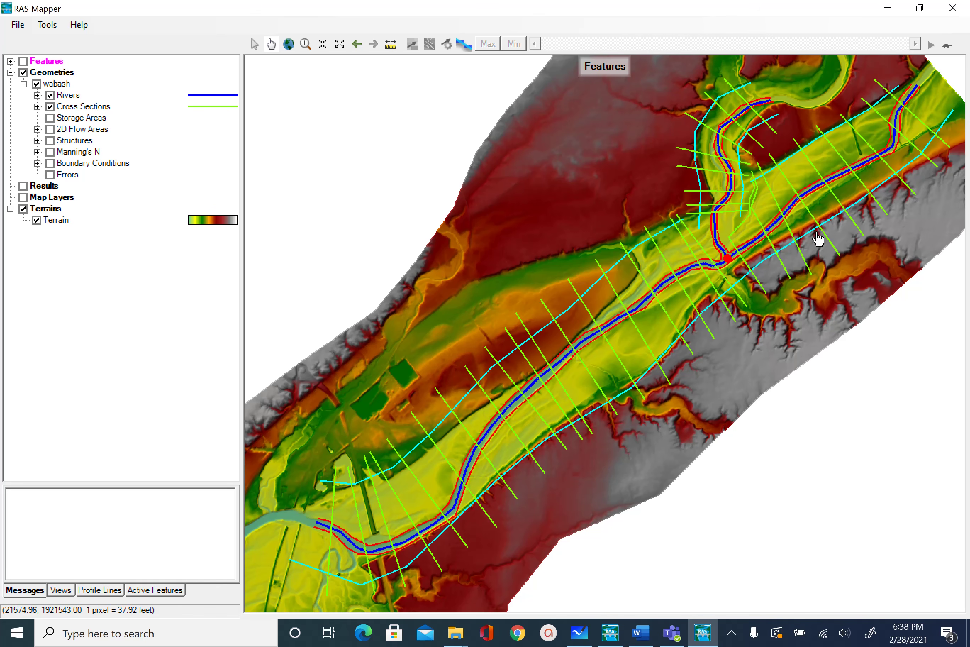
Step: Save the RAS Mapper work and exit RAS Mapper
click(15, 26)
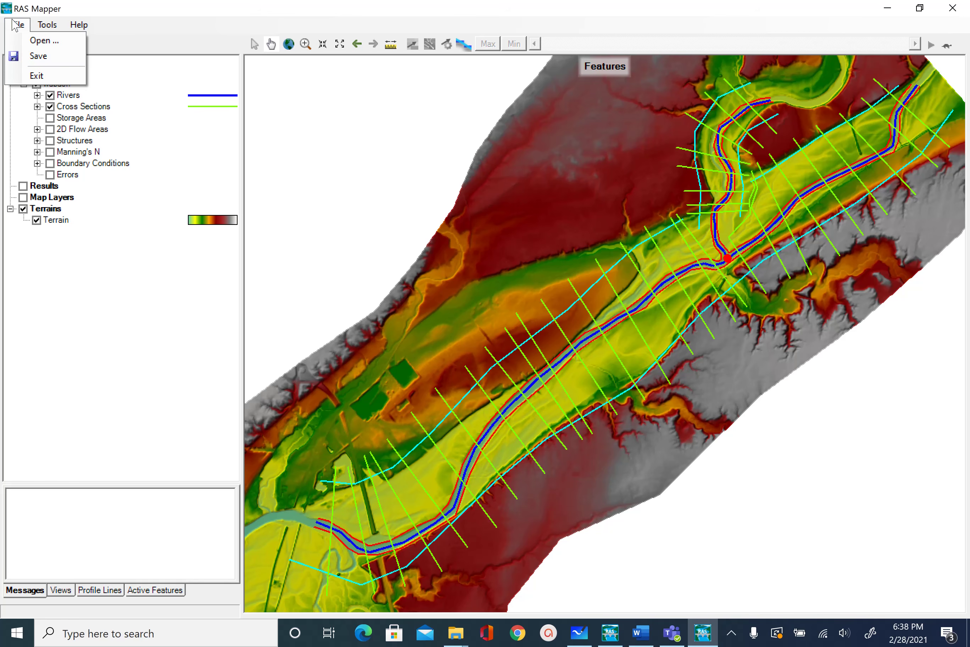
click(45, 58)
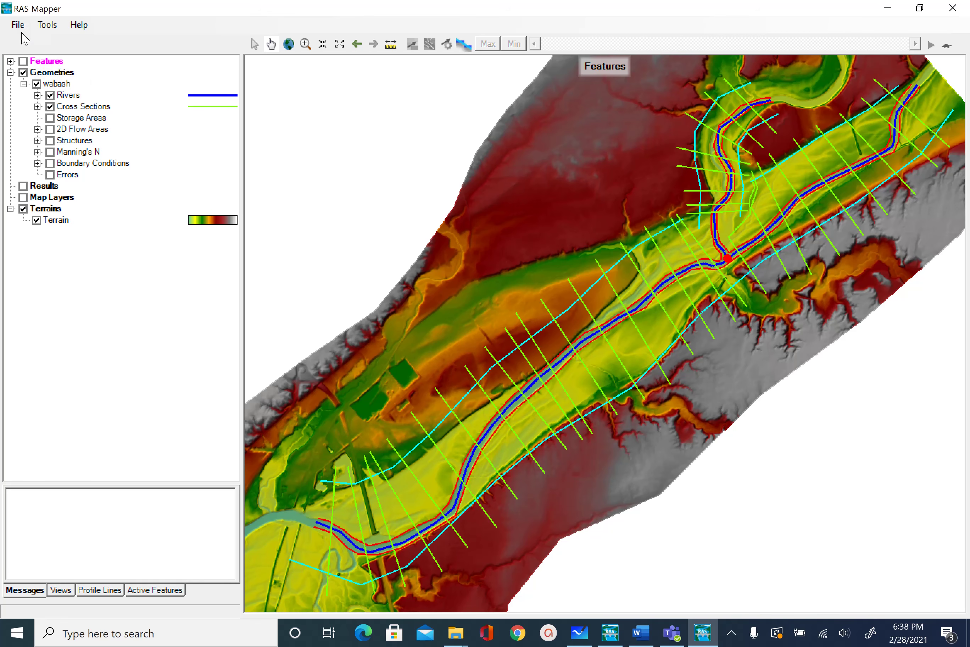
click(17, 25)
click(53, 78)
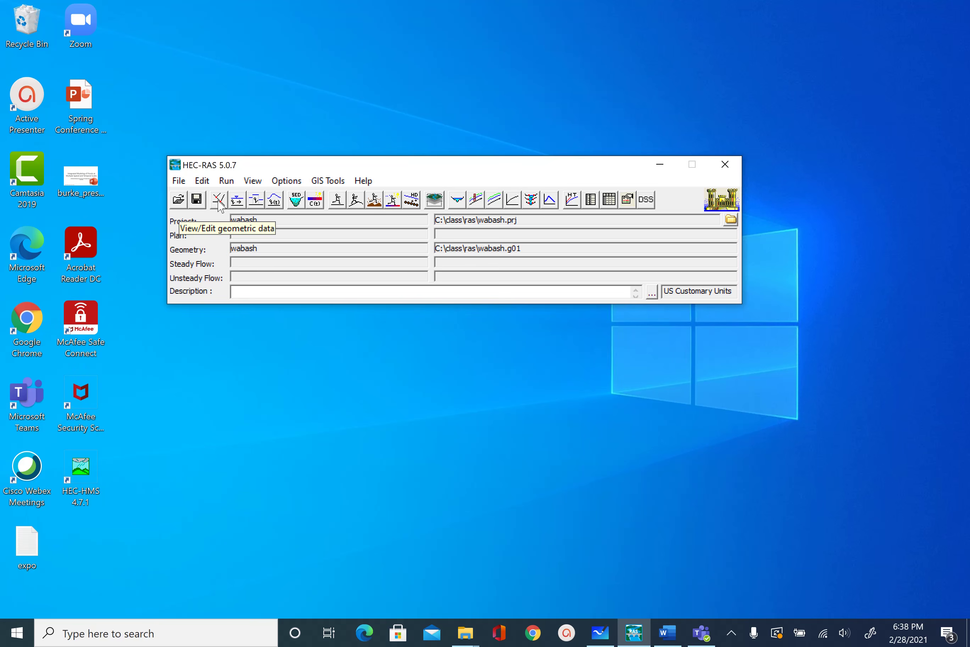
Step: Open the project's geometric data and turn off terrain plotting behind the river schematic
click(202, 180)
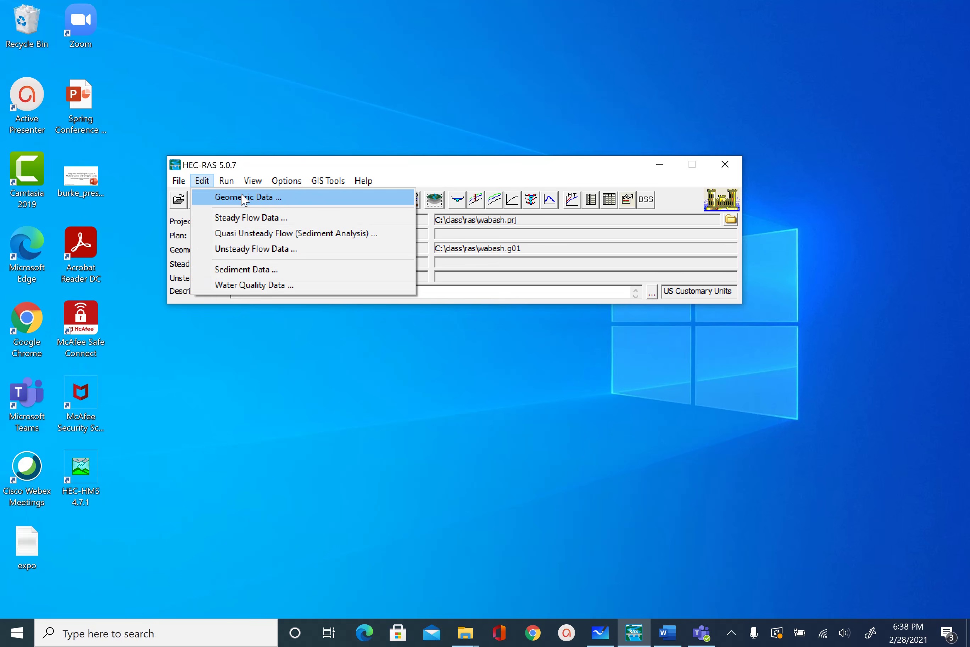
click(247, 198)
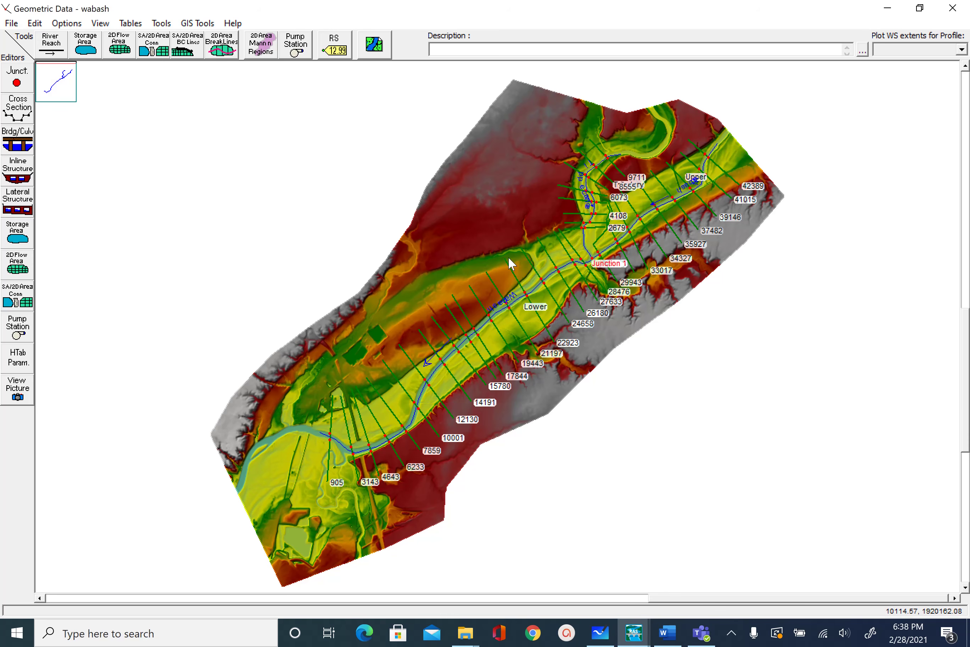
scroll(512, 263, up, 1)
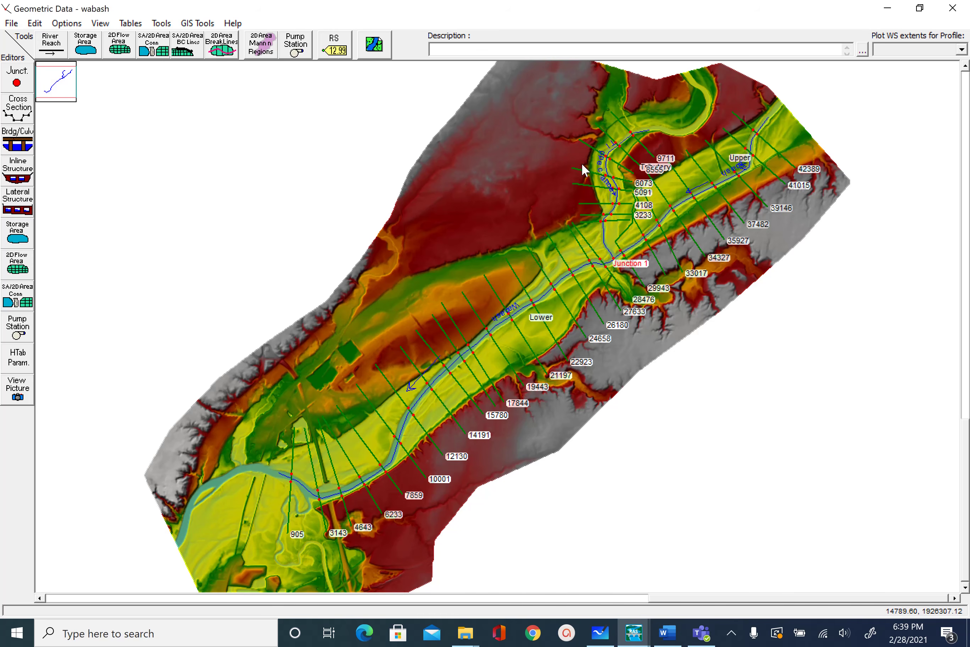
click(374, 45)
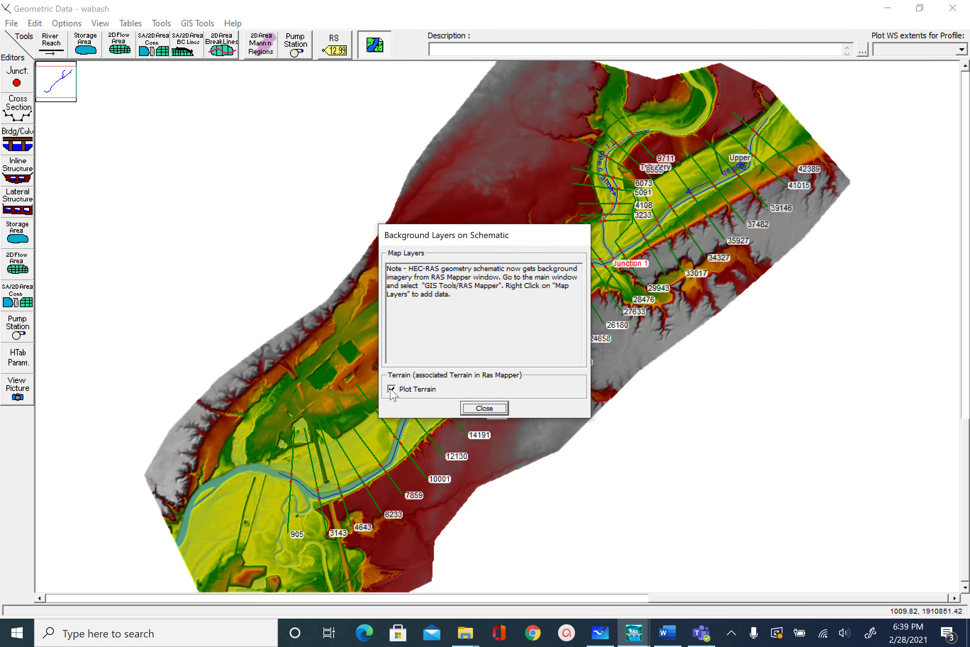
click(391, 390)
click(484, 408)
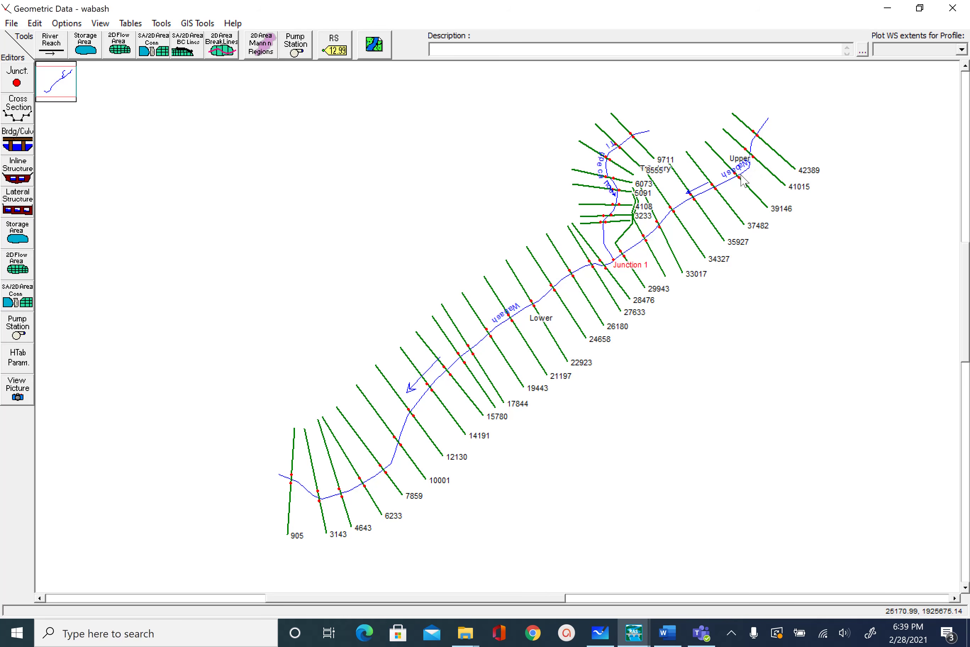
Step: Examine the river schematic with its reaches and cross sections, including the commands available for Wabash Lower cross section 26180
click(101, 24)
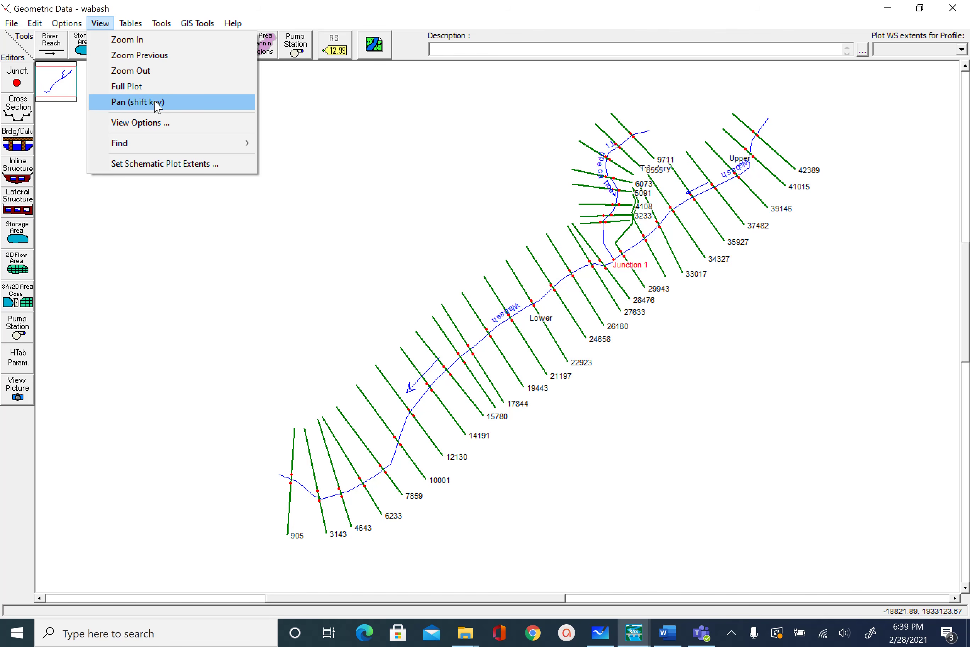
right_click(608, 215)
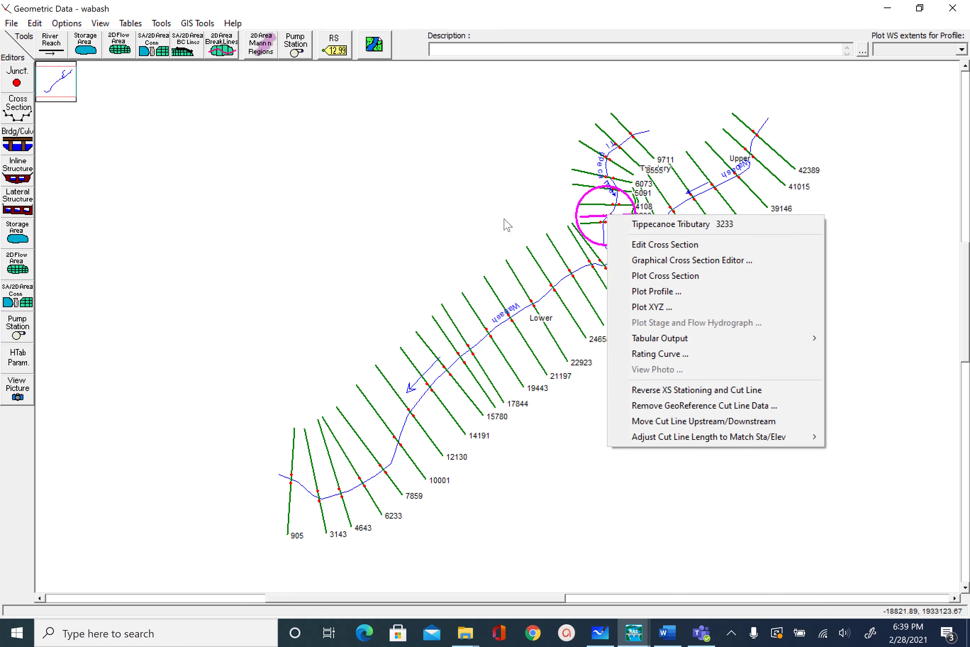
click(506, 217)
drag(513, 210, 382, 222)
scroll(382, 222, up, 4)
drag(563, 270, 381, 219)
scroll(513, 252, down, 1)
scroll(514, 252, down, 2)
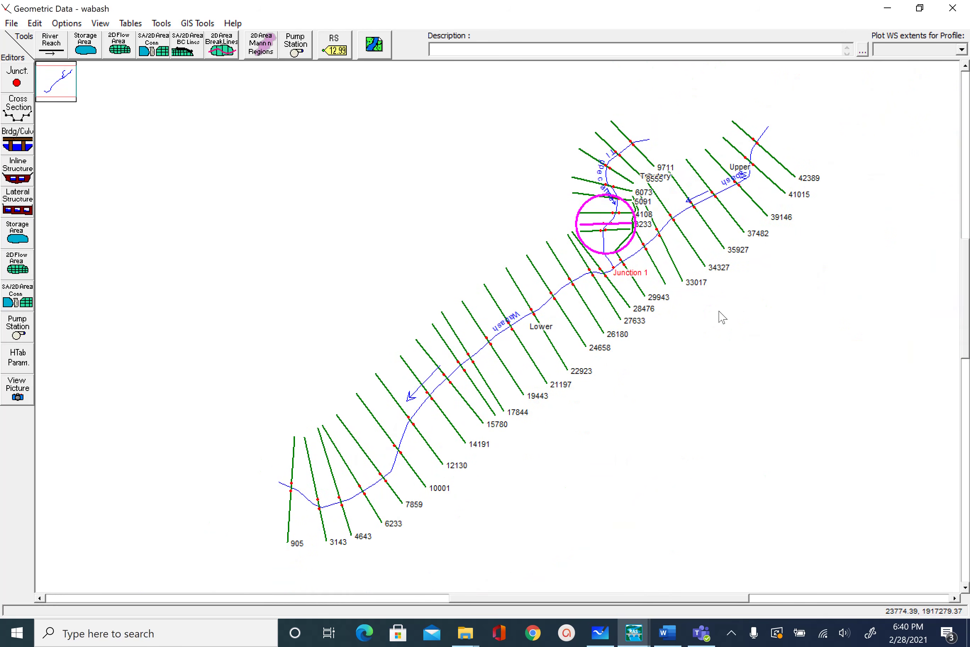
scroll(715, 316, up, 1)
scroll(715, 316, down, 2)
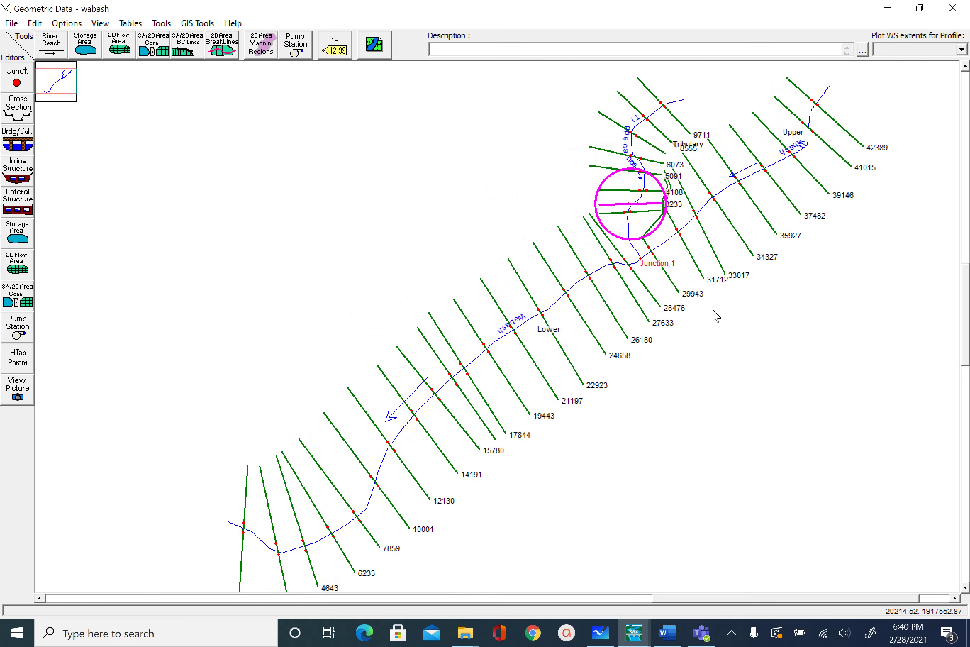
right_click(318, 458)
right_click(573, 255)
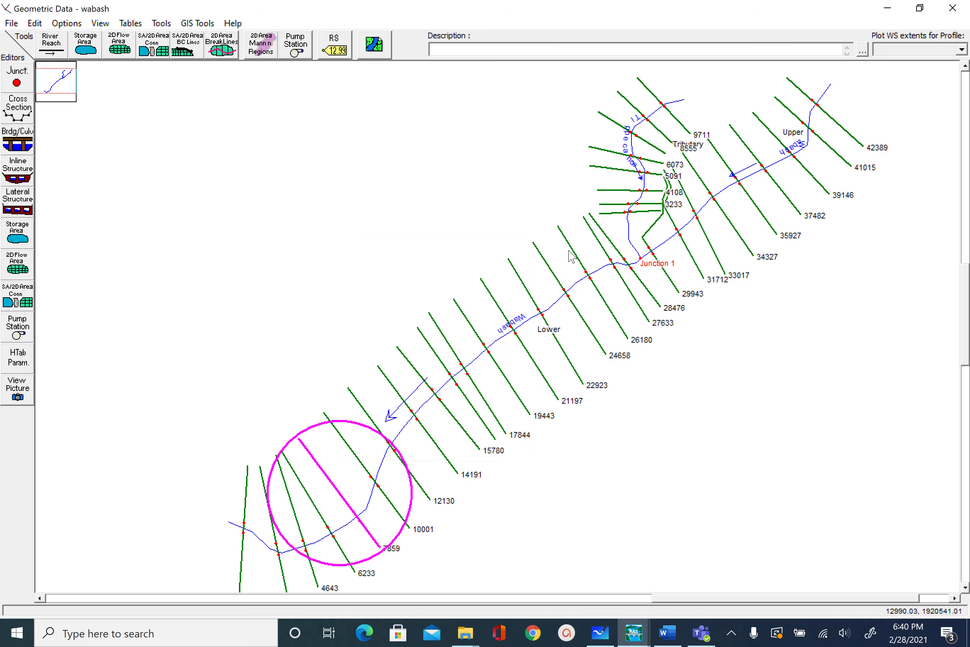
right_click(573, 255)
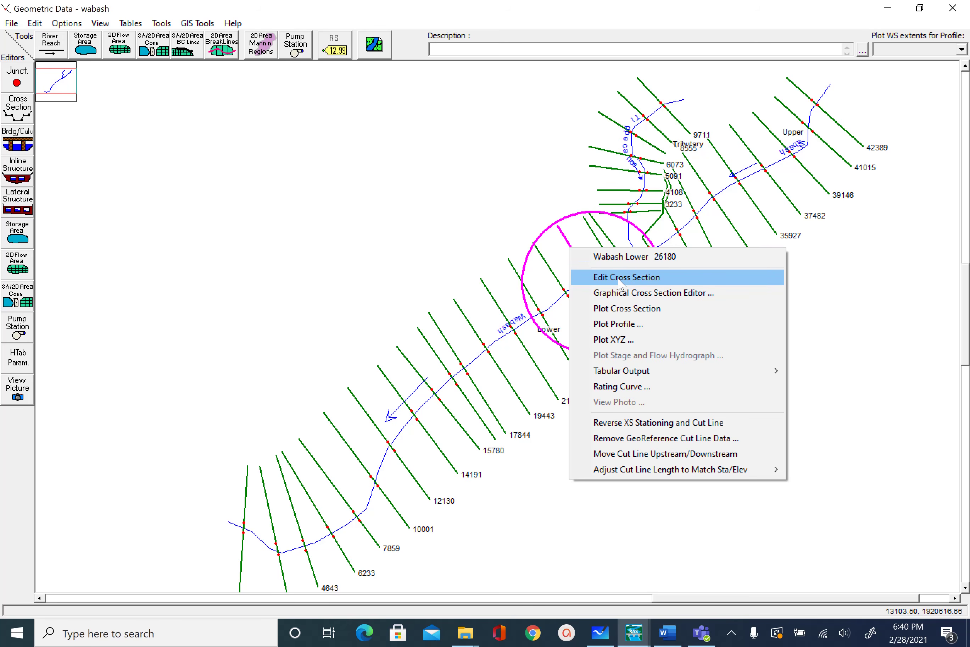
click(359, 222)
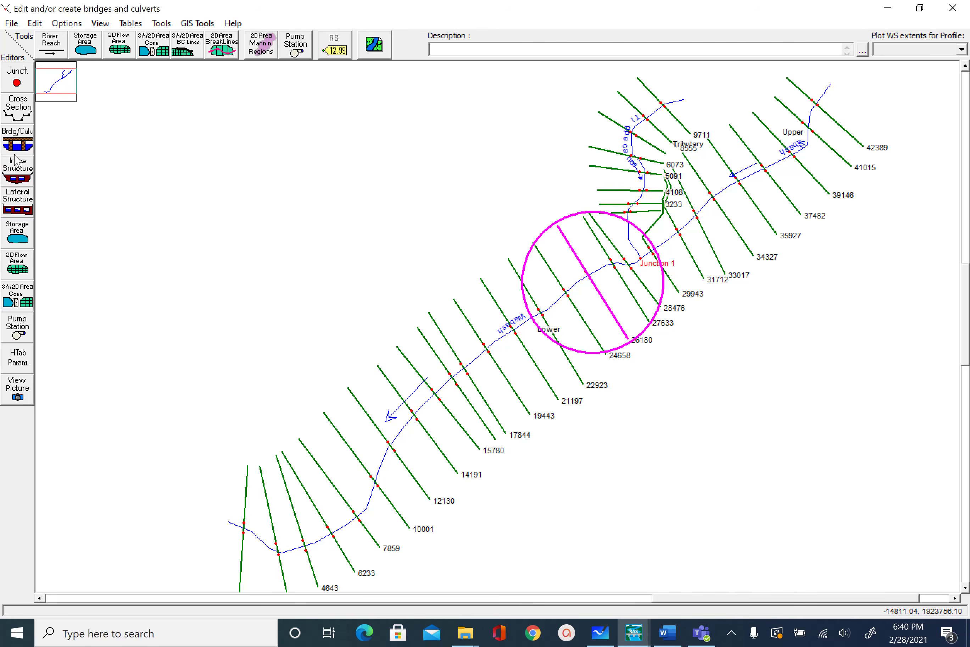
Step: Open the cross section data editor and select the Wabash river
click(19, 115)
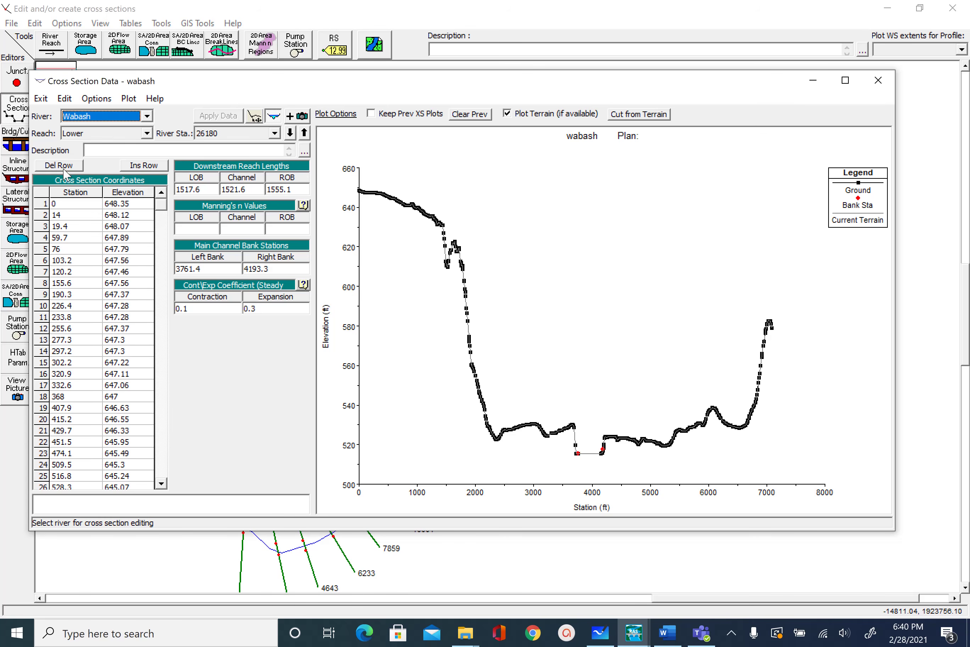
click(147, 116)
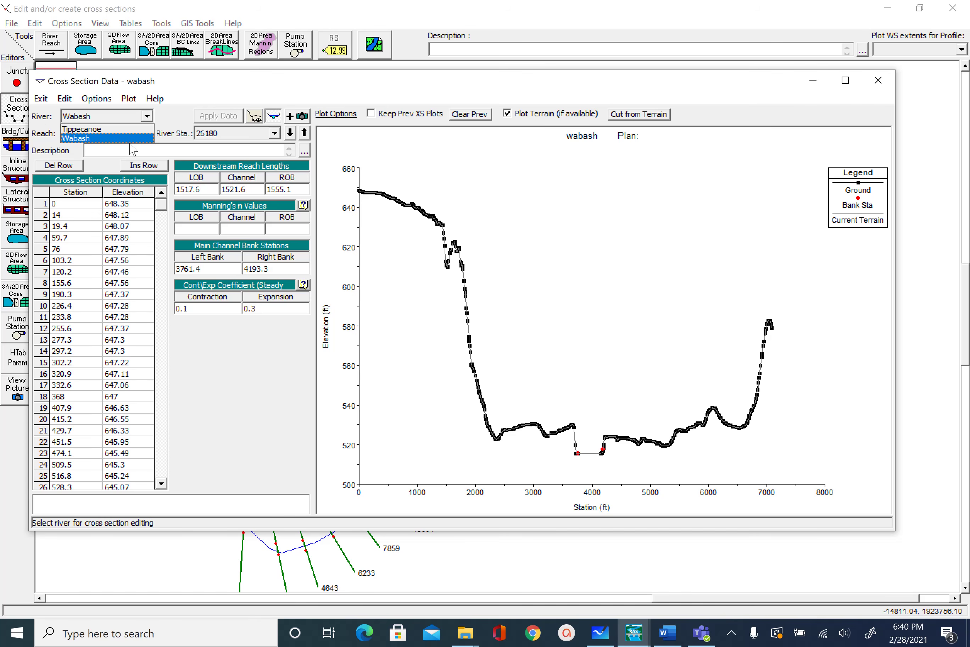
click(96, 139)
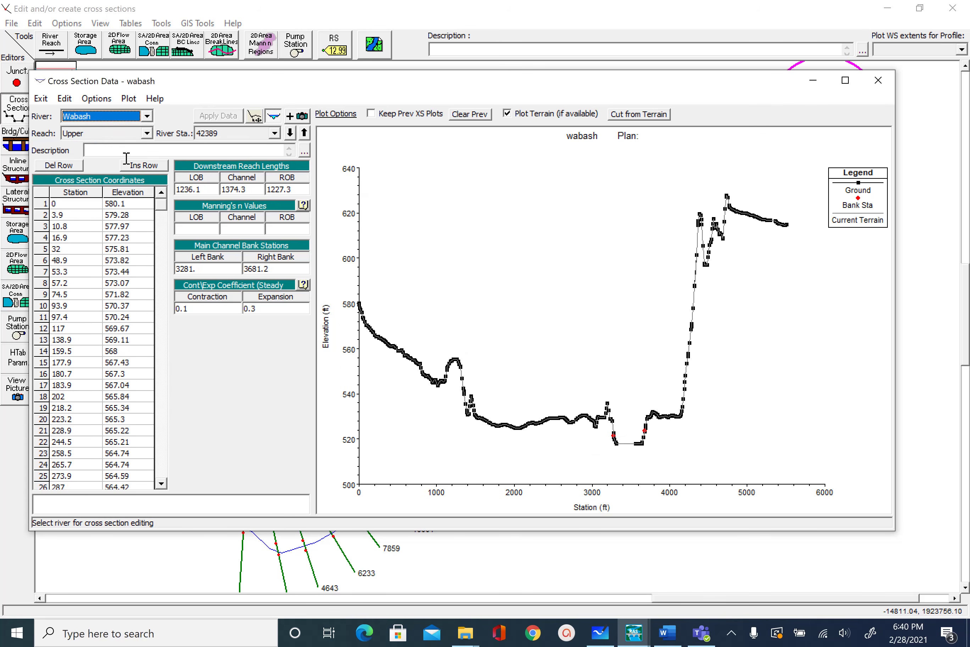
Step: Compare the Upper and Lower reaches of the Wabash, ending on the Lower reach
click(147, 133)
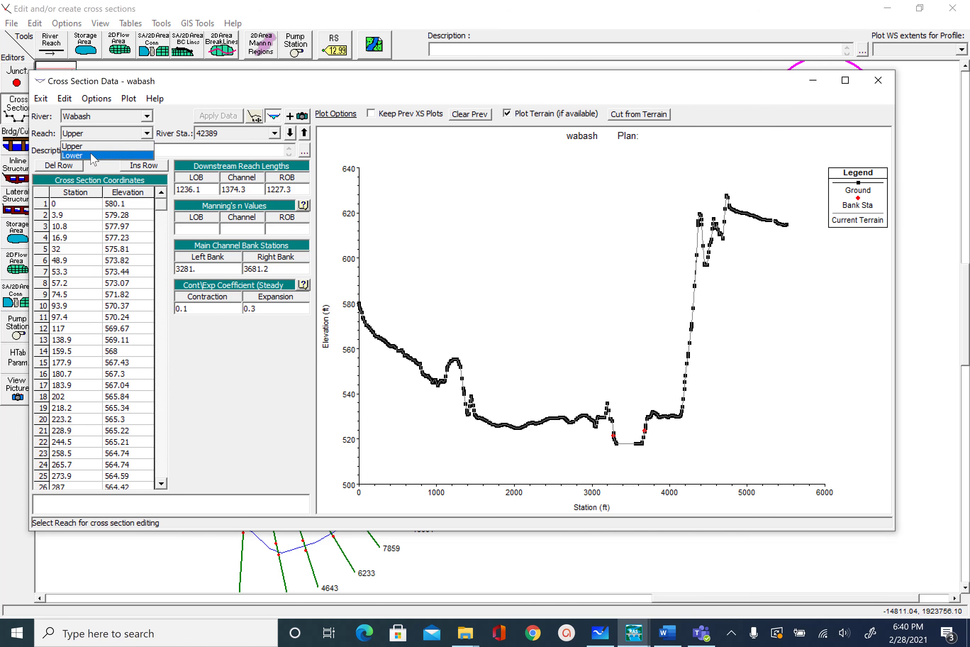
click(115, 151)
click(147, 133)
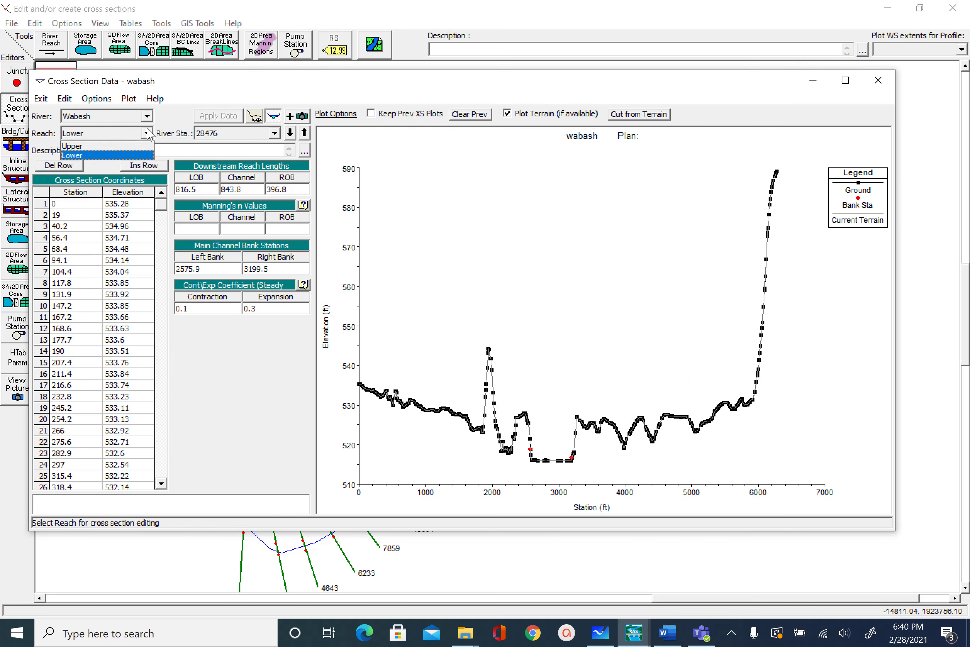
click(87, 144)
click(147, 133)
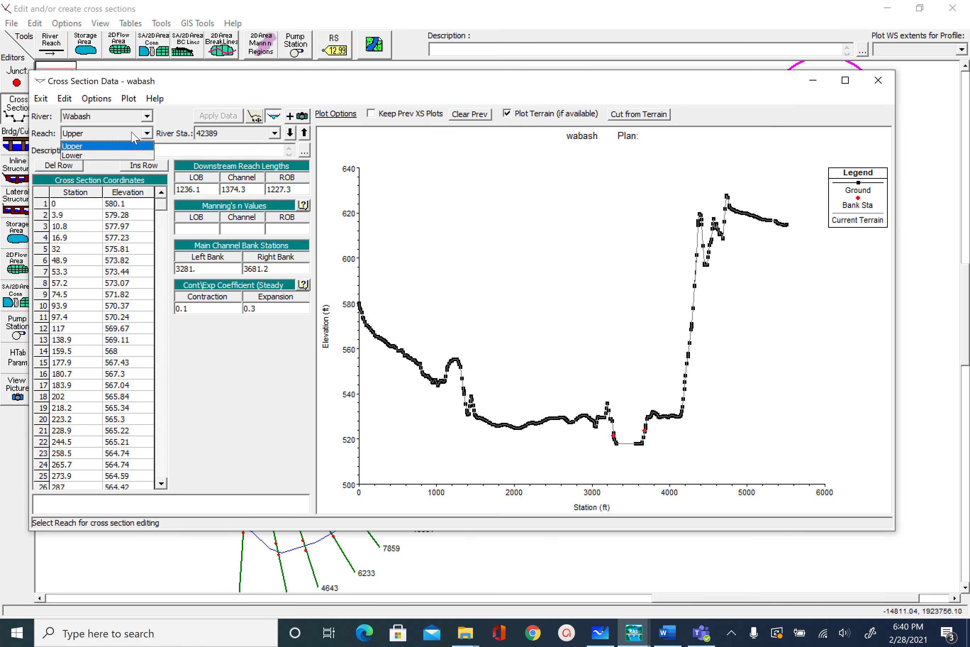
click(89, 151)
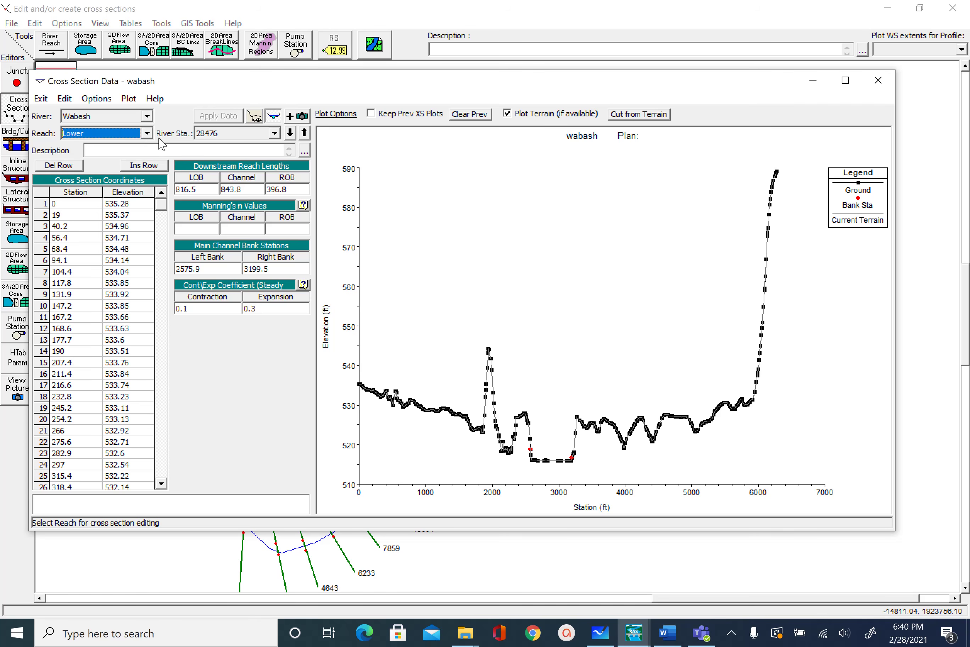
Step: Display the cross section at river station 905 on the Lower reach
click(274, 133)
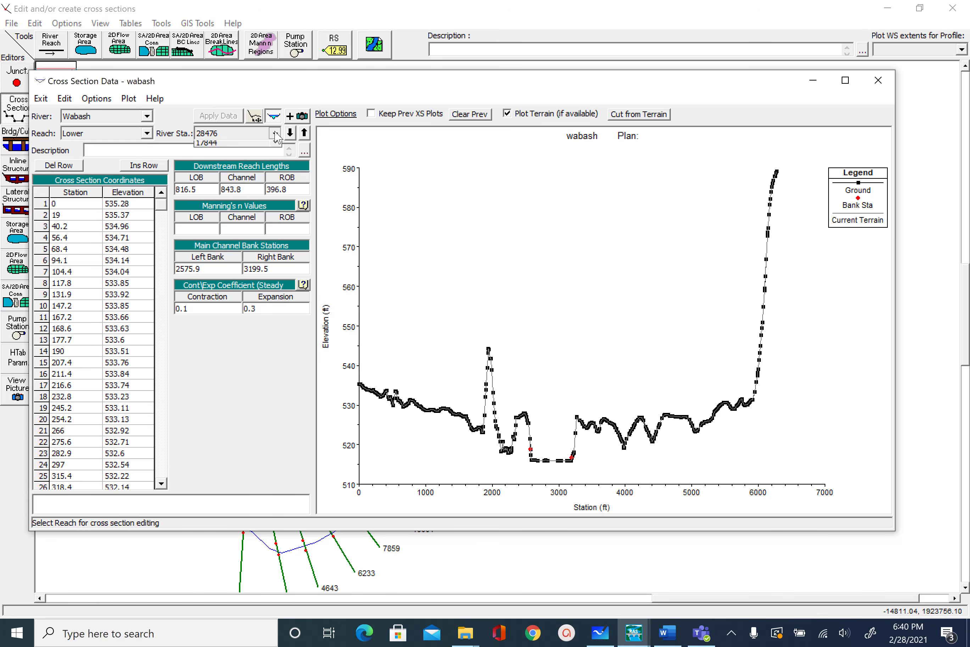
mouse_move(279, 160)
mouse_down()
mouse_move(281, 199)
mouse_move(272, 151)
mouse_up()
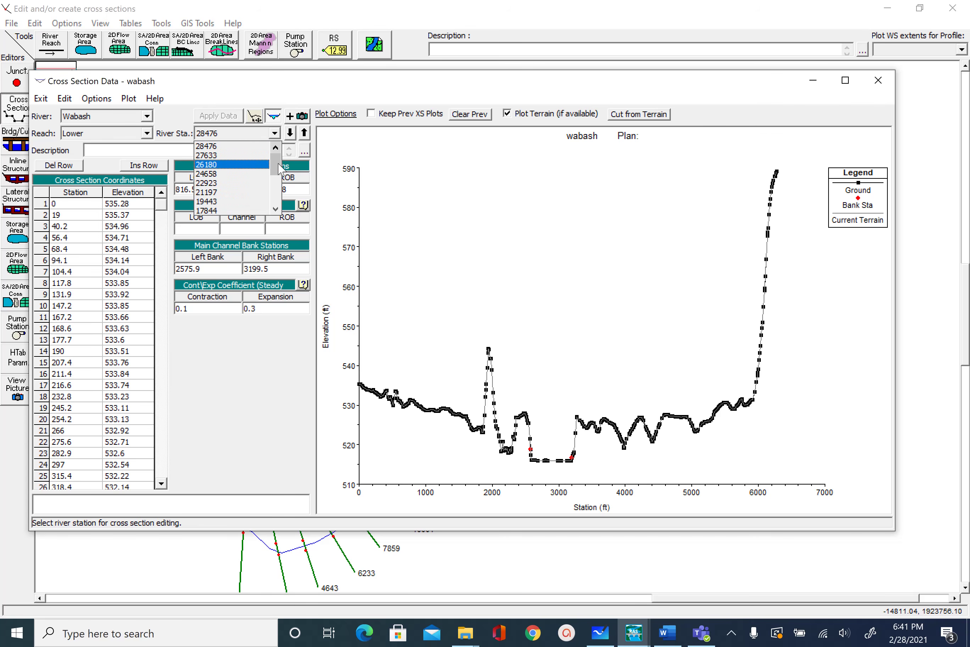
drag(278, 167, 280, 200)
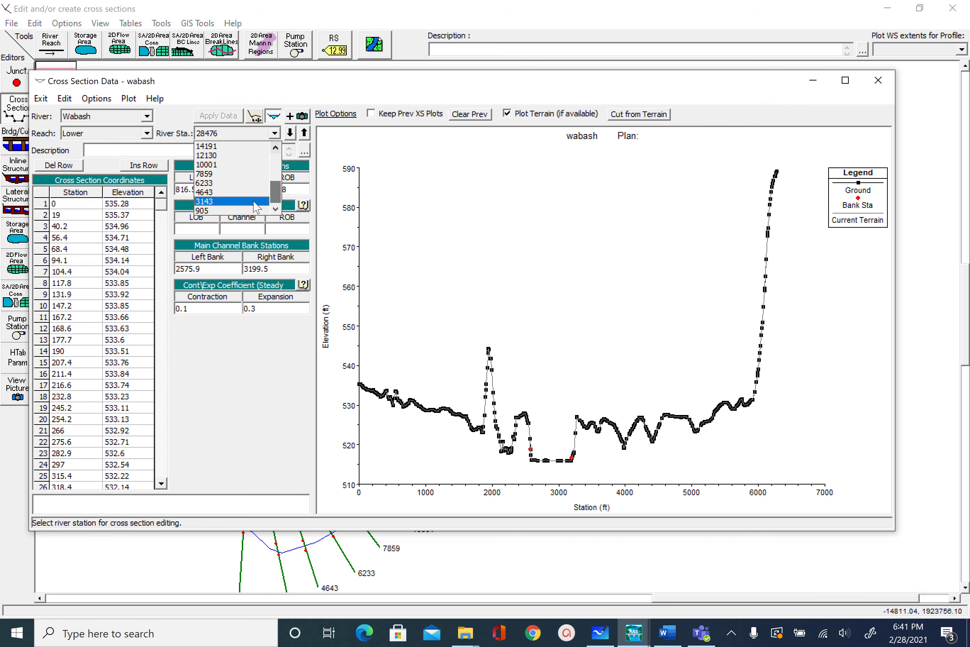
click(204, 212)
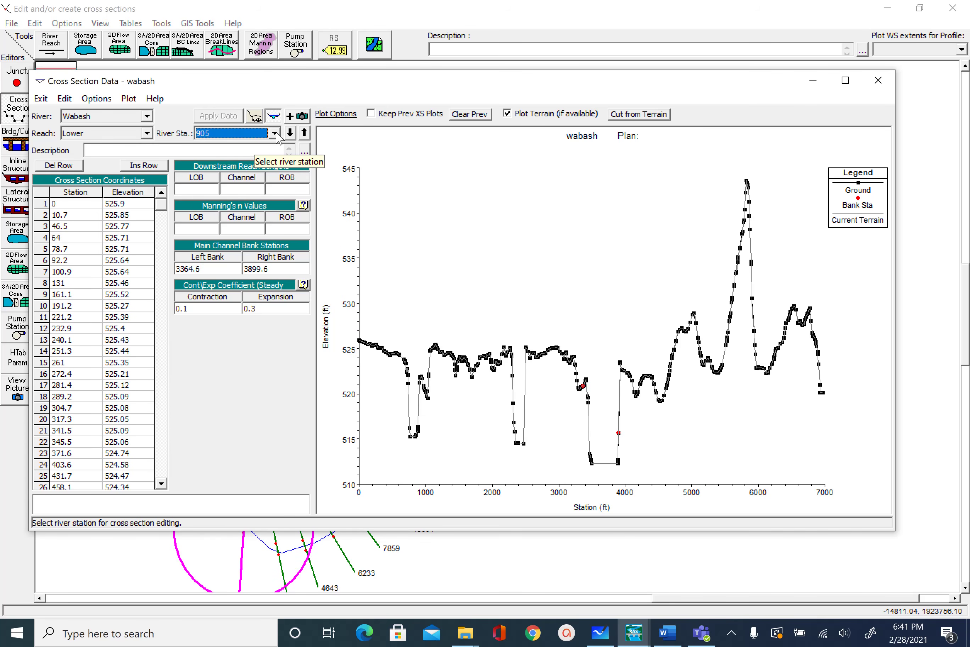
Step: Browse the cross sections upstream from station 905 to 10001 and return to station 7859
click(306, 132)
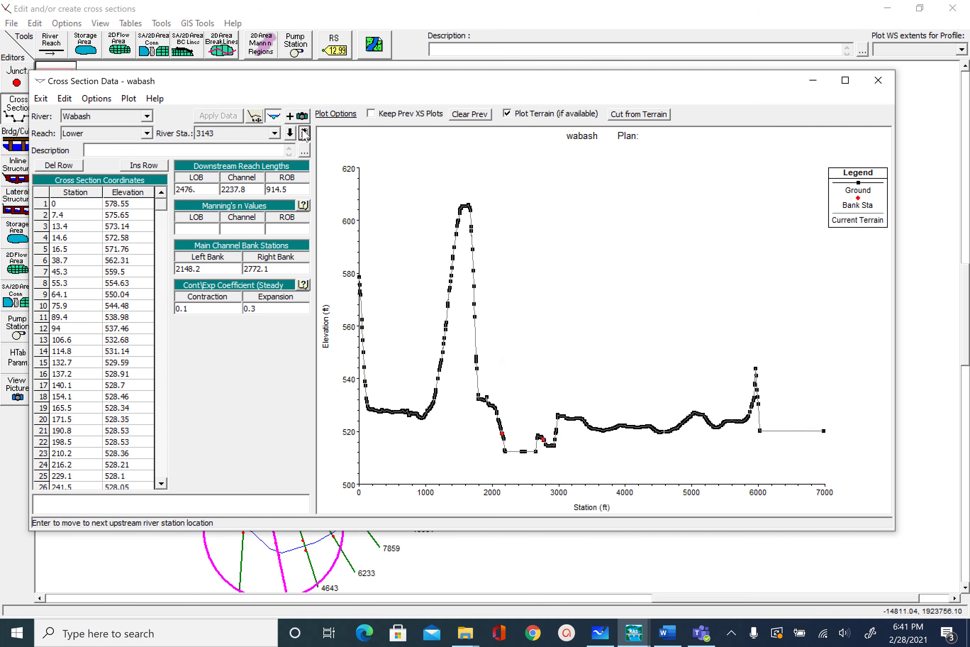
click(305, 132)
click(305, 132)
click(305, 133)
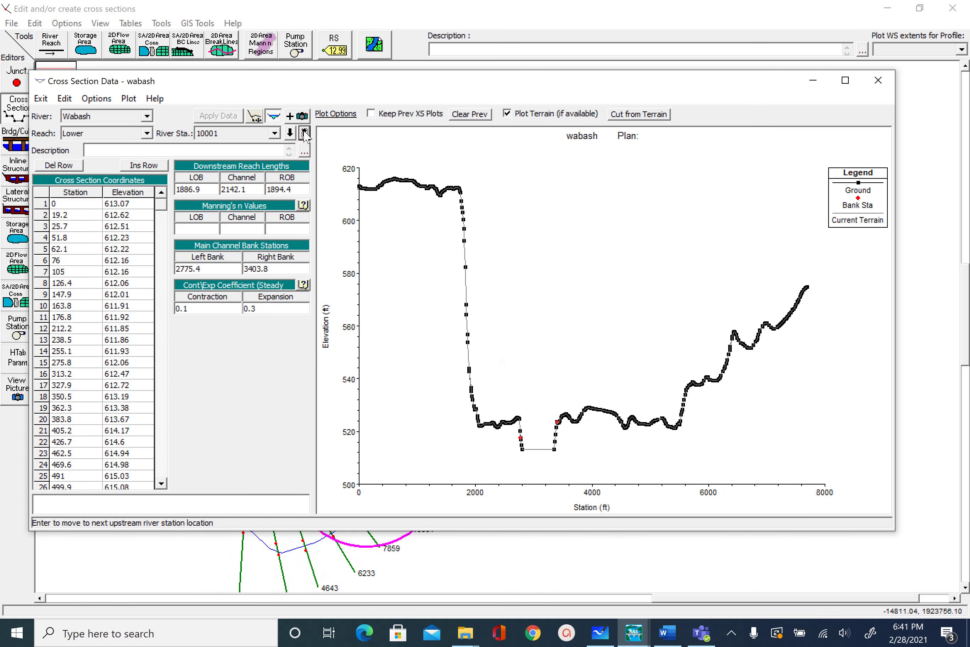
click(289, 132)
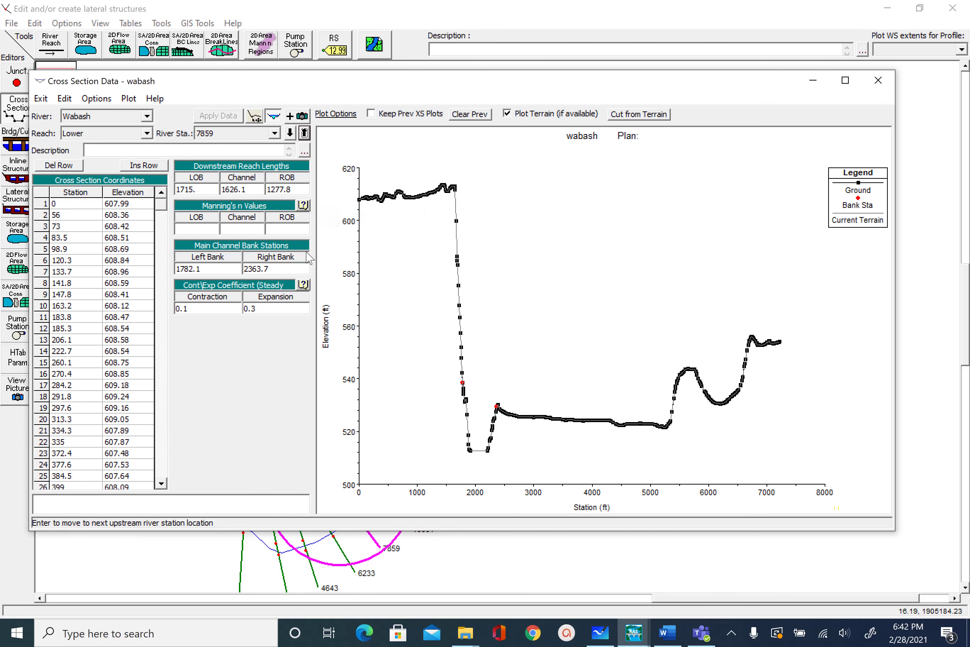
Step: Examine the Manning's n fields for the left overbank, channel and right overbank at station 7859
click(201, 229)
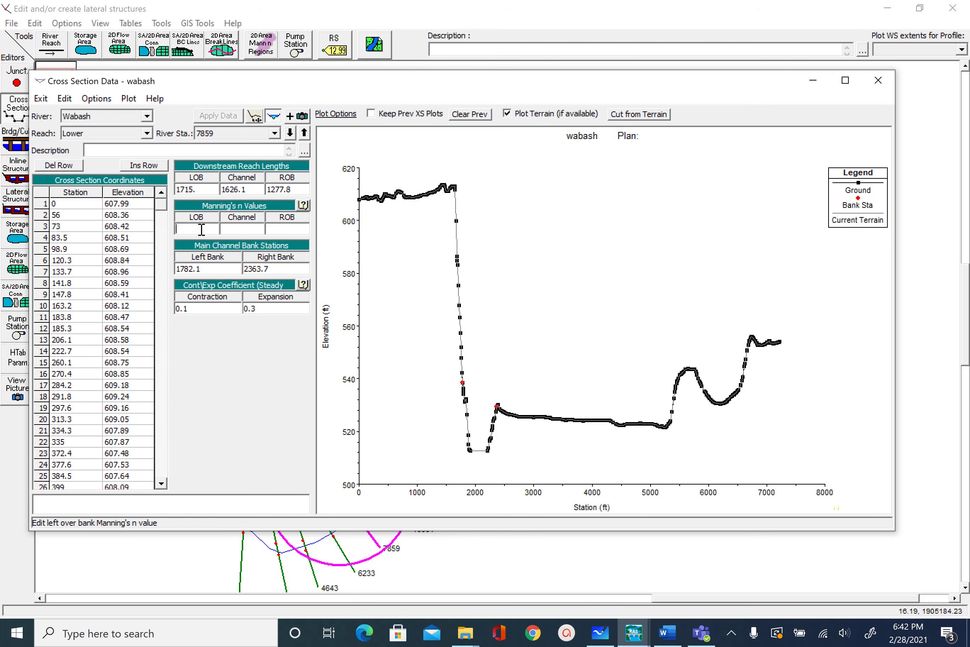
click(243, 228)
click(281, 230)
click(207, 230)
click(249, 232)
click(290, 227)
click(234, 228)
click(208, 229)
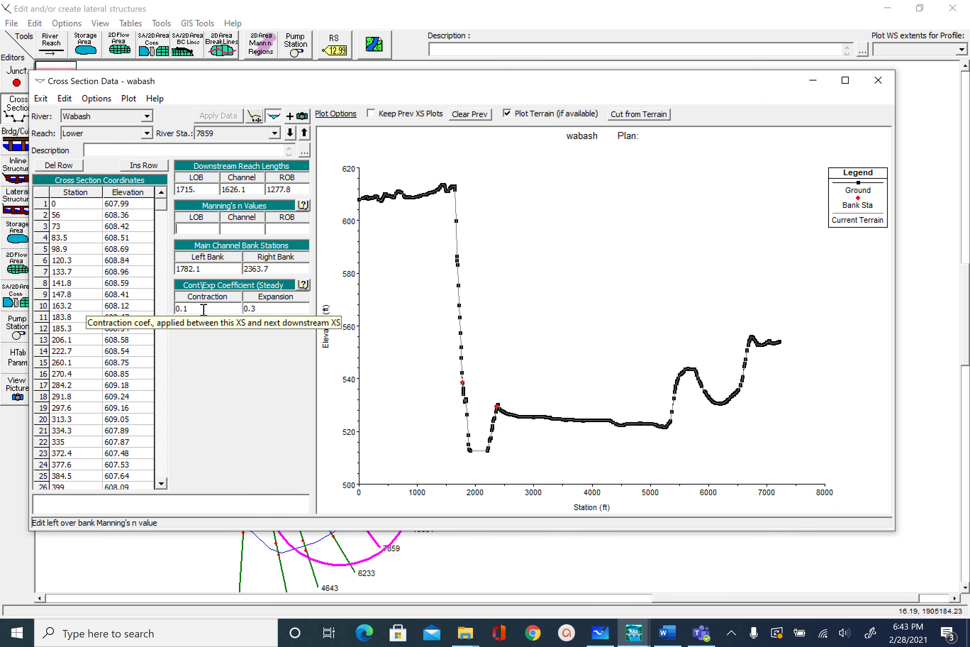
Step: Browse the Lower reach cross sections upstream to station 17044 and close the cross section data editor
click(304, 133)
click(304, 132)
click(305, 133)
click(304, 132)
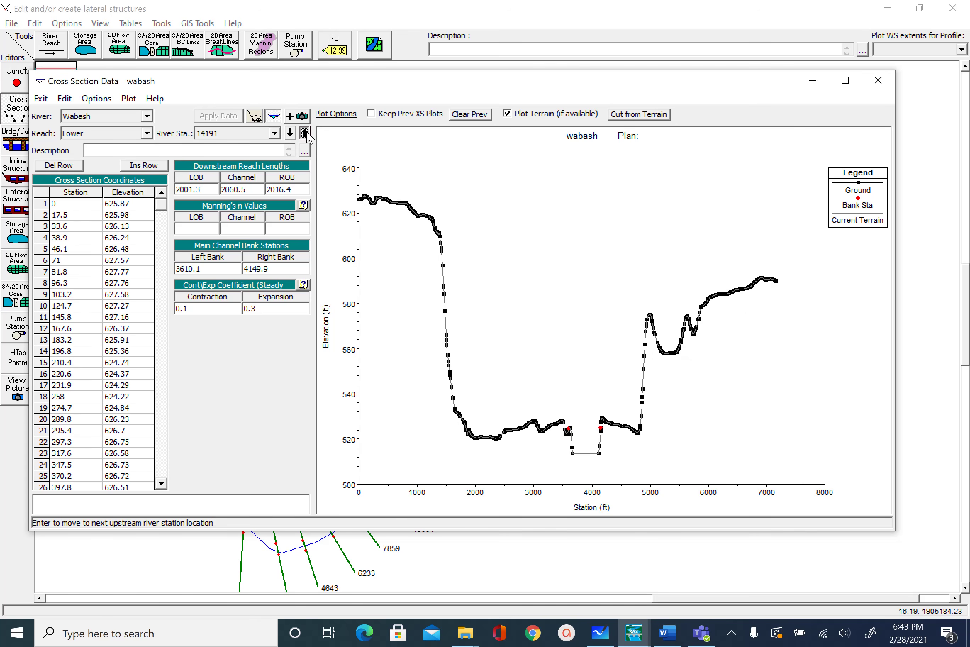
click(304, 133)
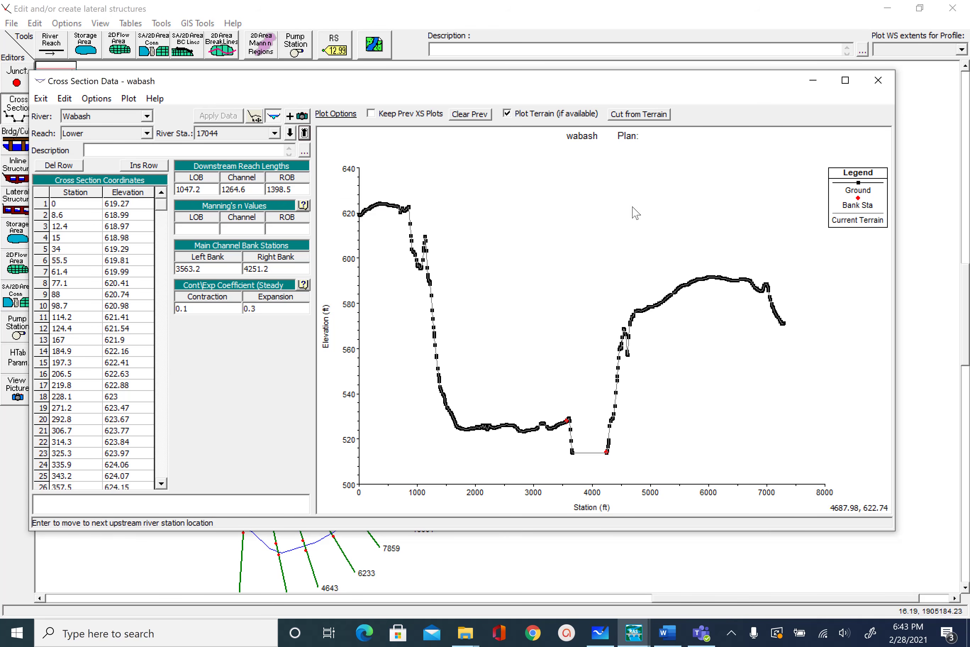
click(878, 80)
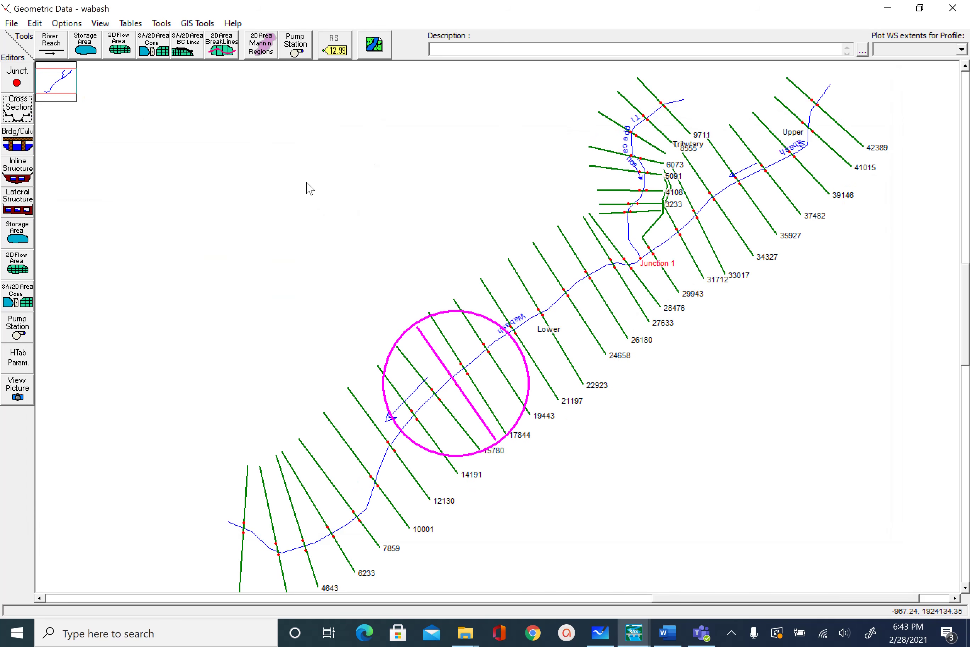
Step: Save the wabash geometry data
click(17, 24)
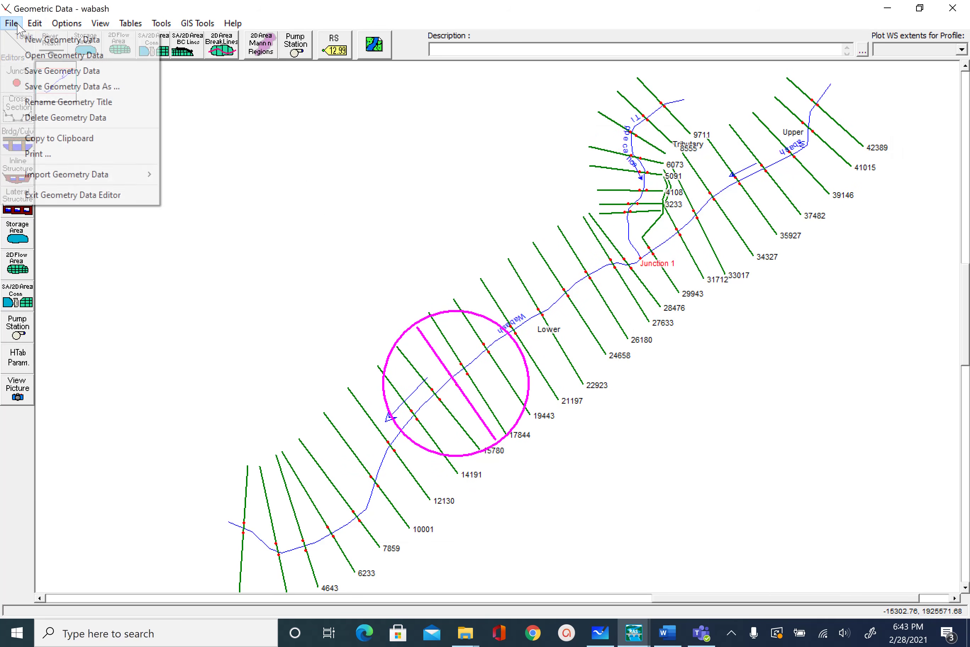
click(75, 75)
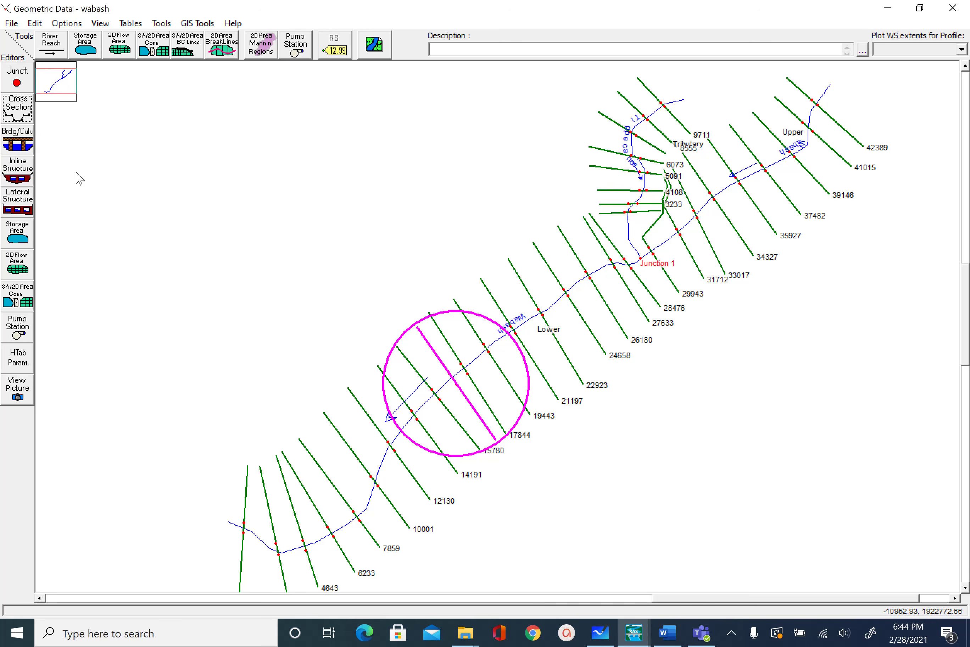
Step: Reopen the cross section data editor, examine the list of river stations on the Lower reach, and close the editor
click(17, 109)
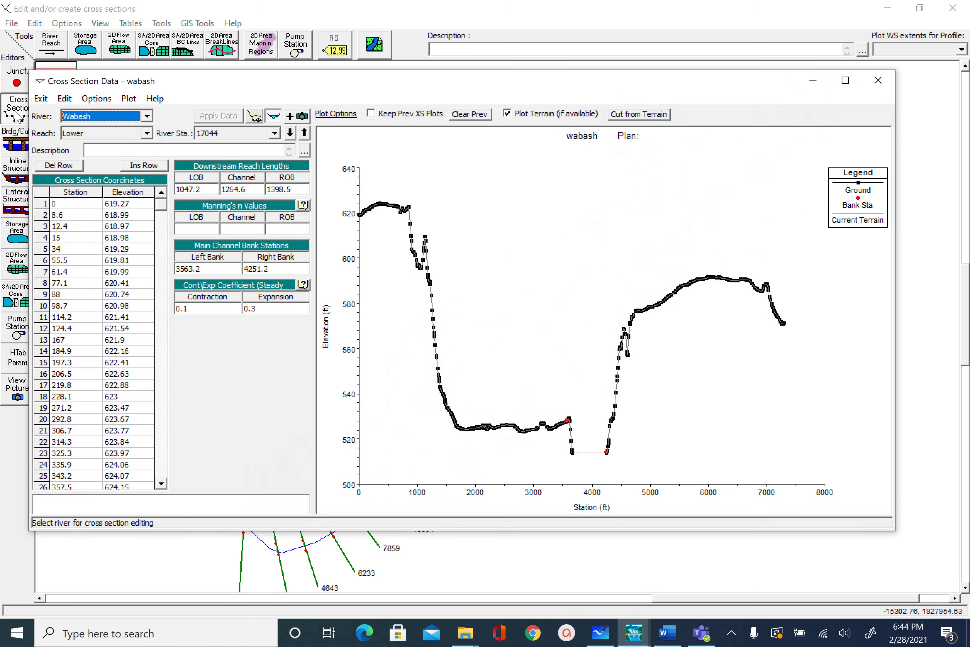
click(276, 130)
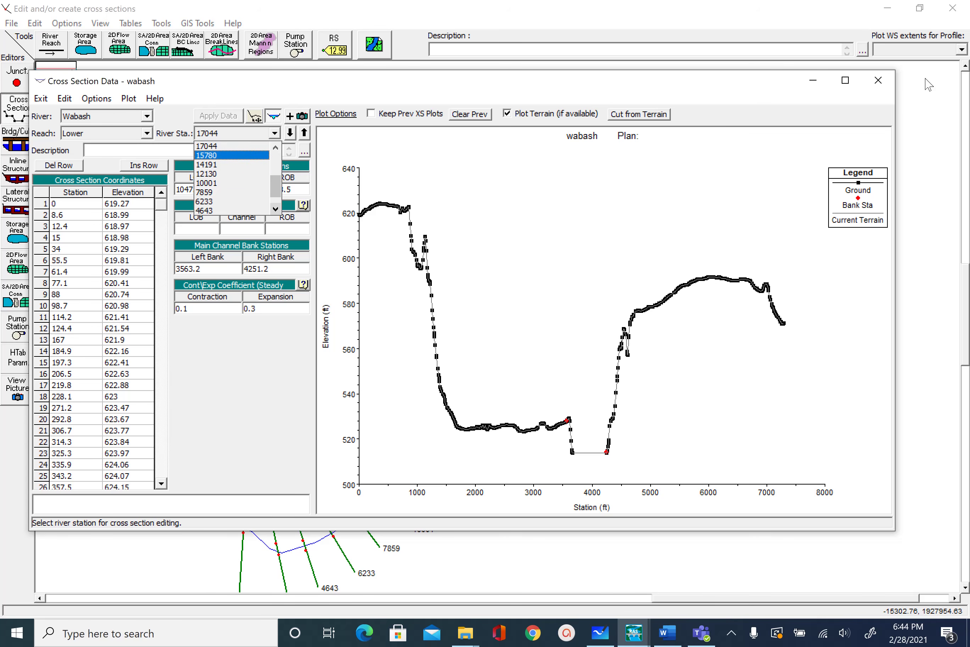
click(878, 84)
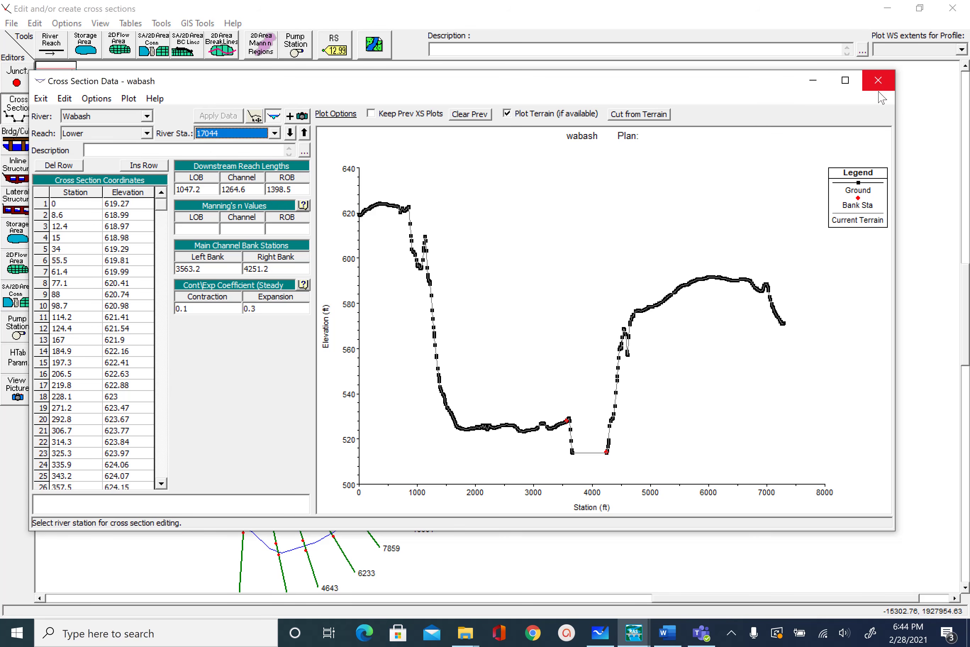
click(878, 82)
Step: Save the geometry data again under its existing title, wabash
click(11, 23)
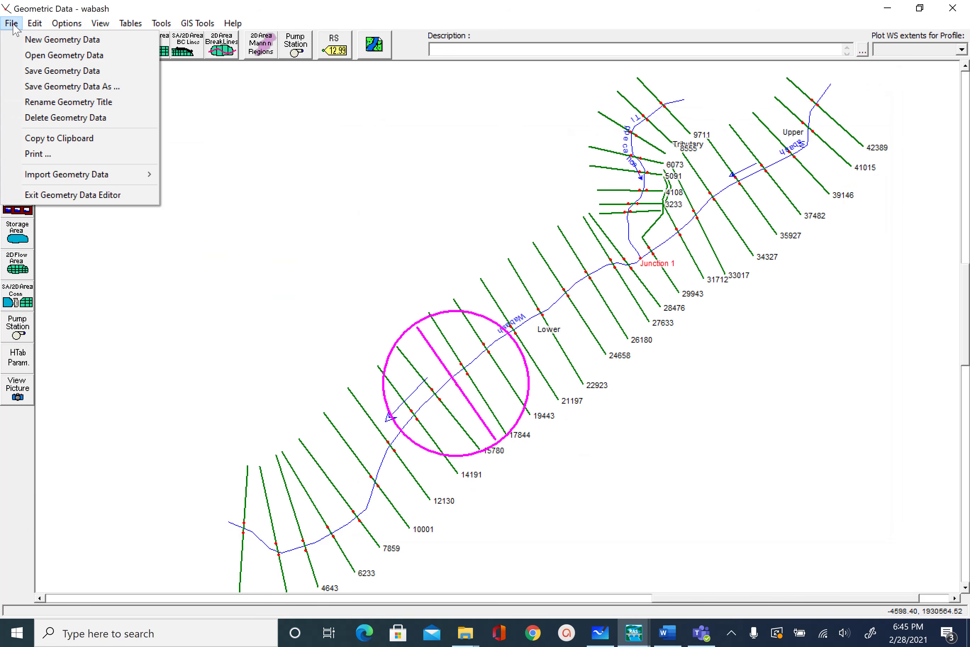
click(44, 69)
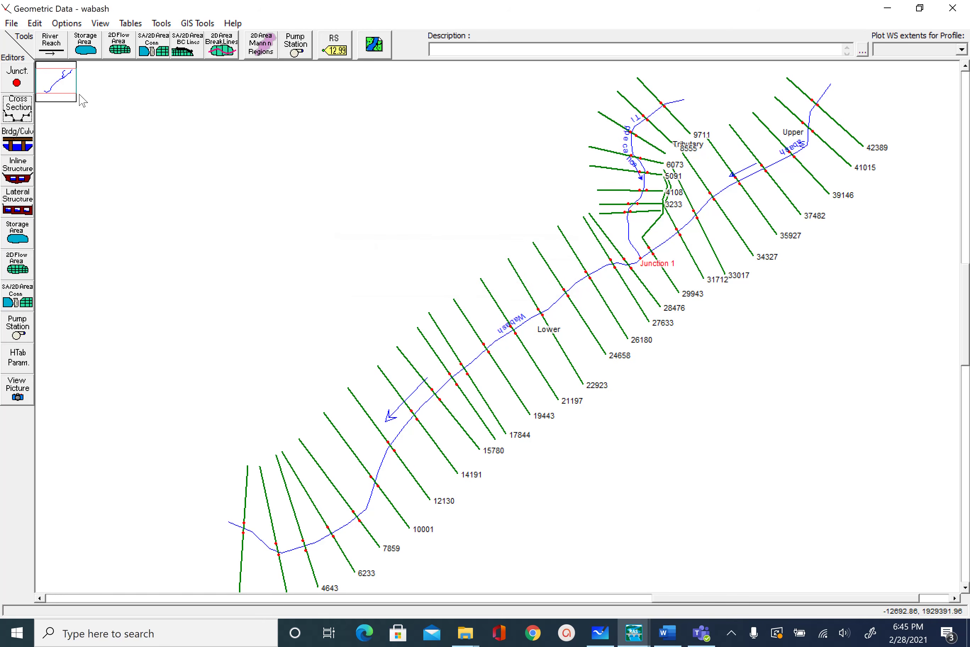